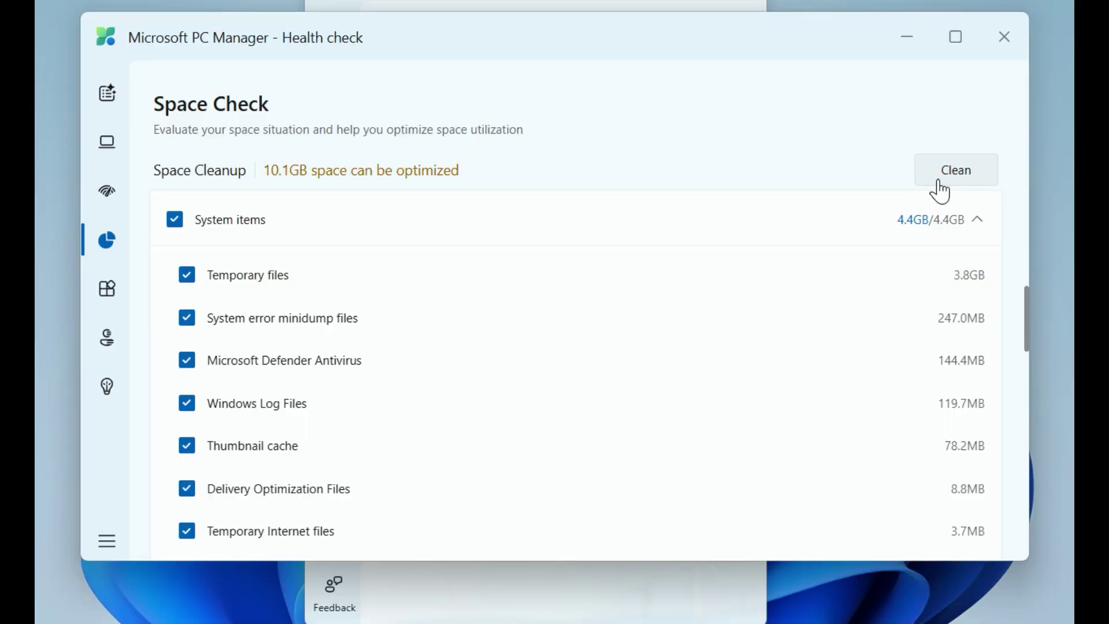
- Start cleaning the checked system items in Space Check
click(957, 171)
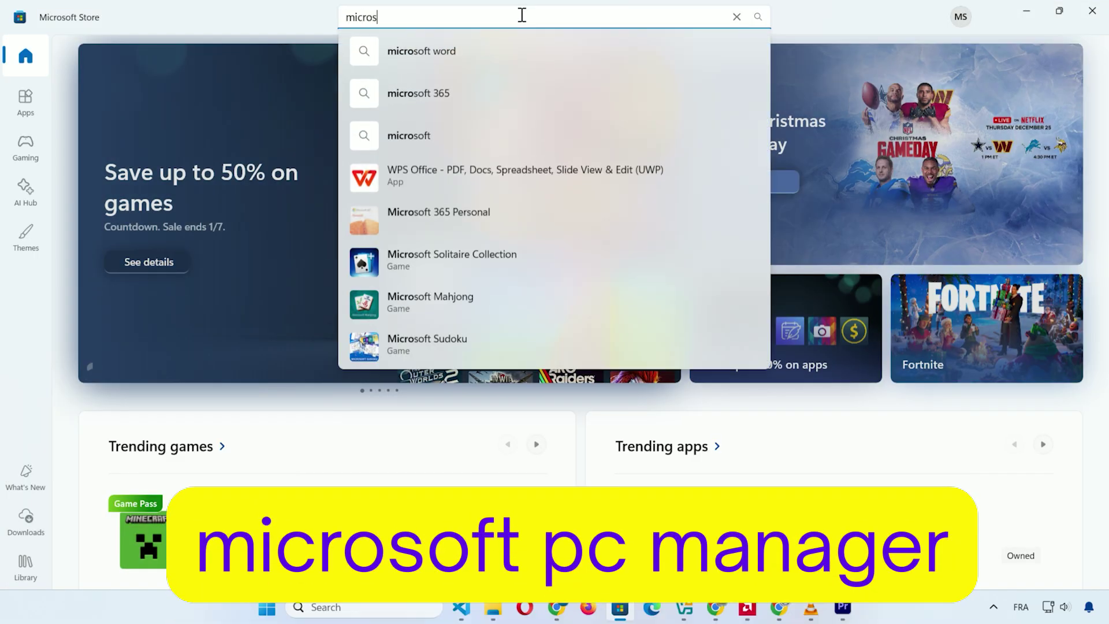
- Search the Store for 'microsoft pc manager' and install Microsoft PC Manager from its product page
text(oft pc manager)
key(Return)
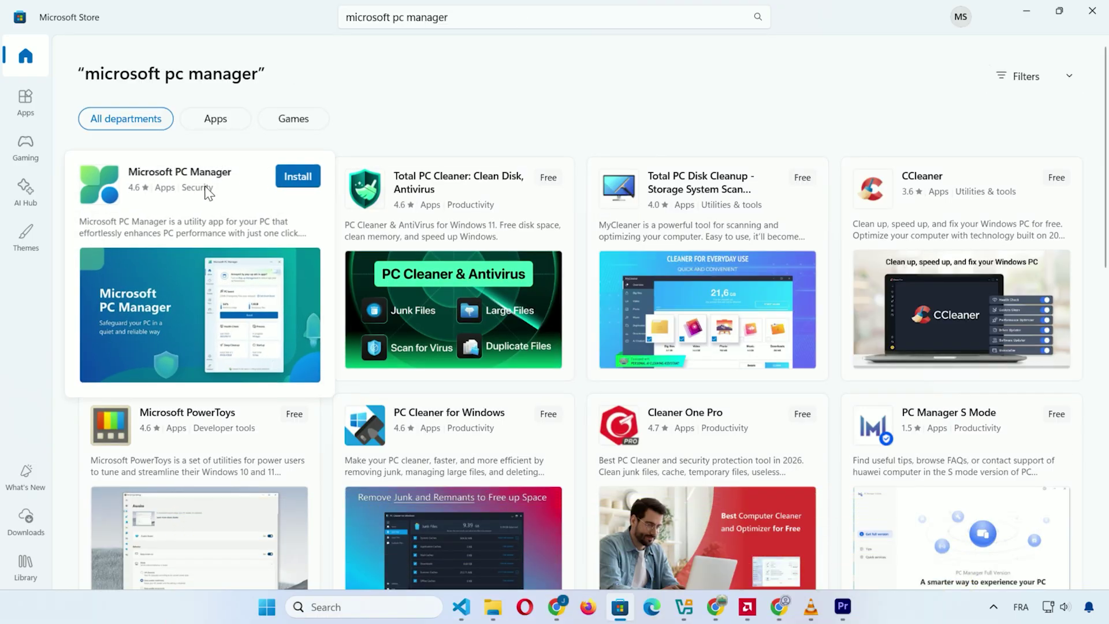
click(297, 180)
click(198, 243)
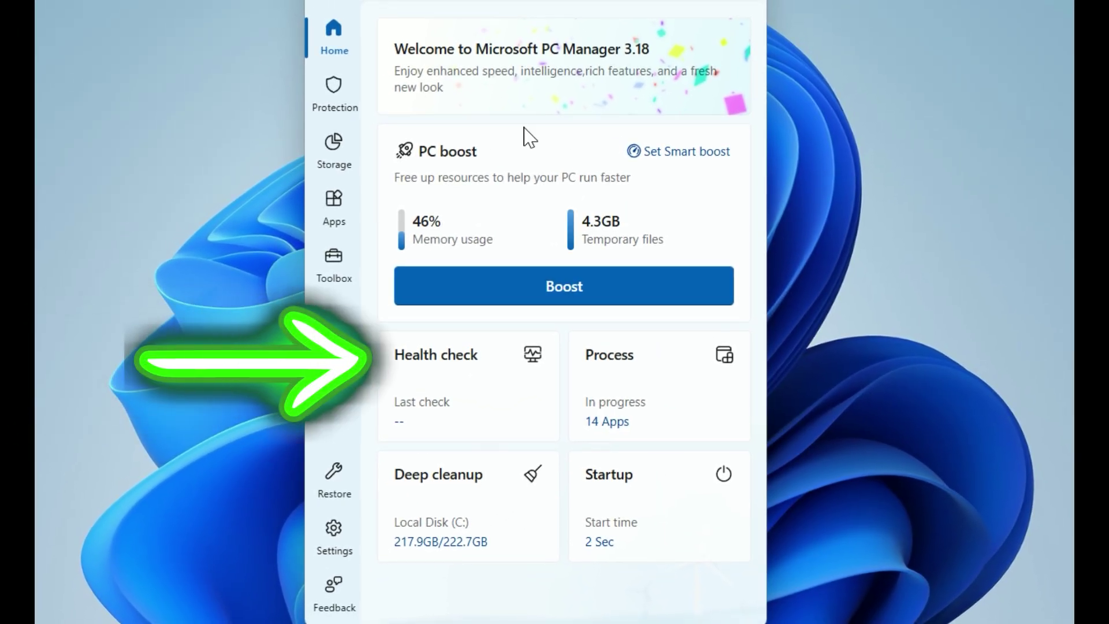
- Run a health check from the Home page's Health check card
click(482, 384)
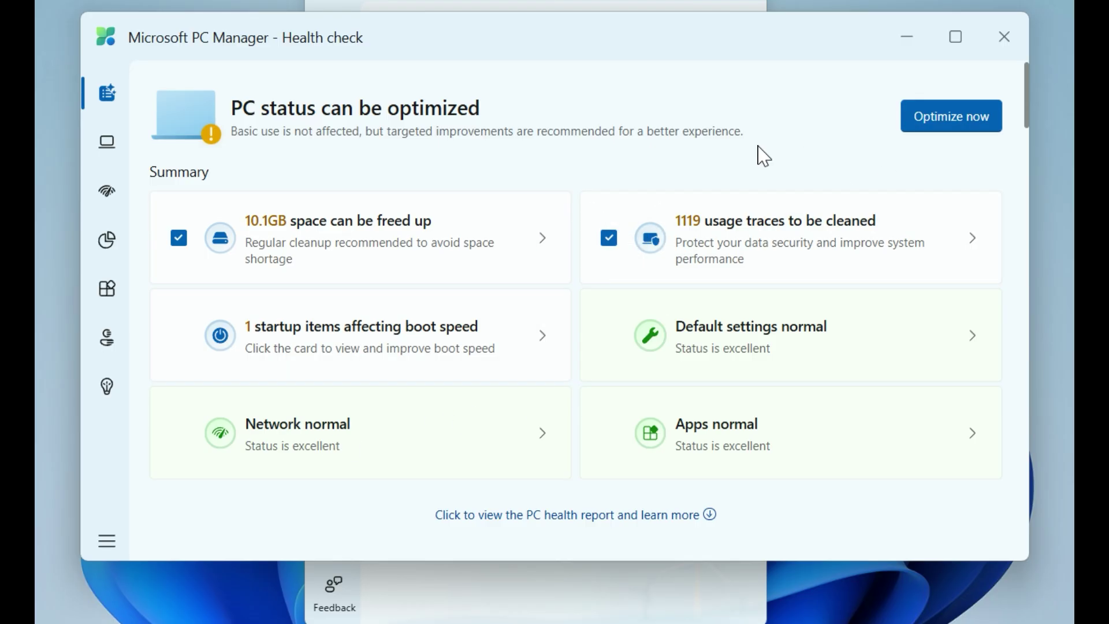
- Clean the checked junk files in Space Check until the 9.9GB cleanup completes
scroll(764, 156, down, 8)
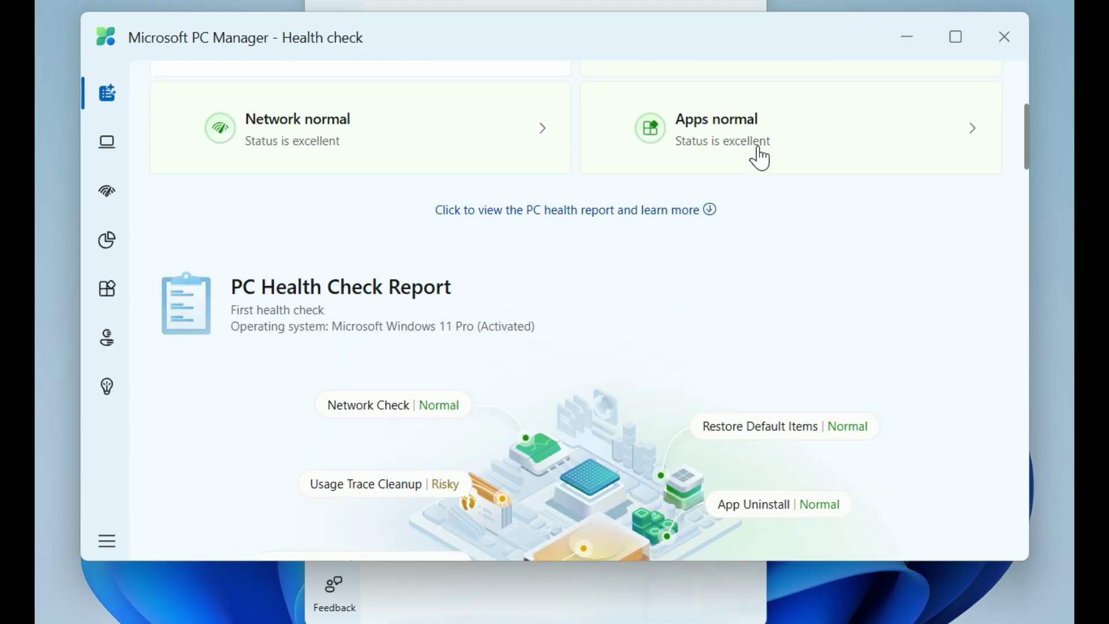
scroll(764, 155, down, 15)
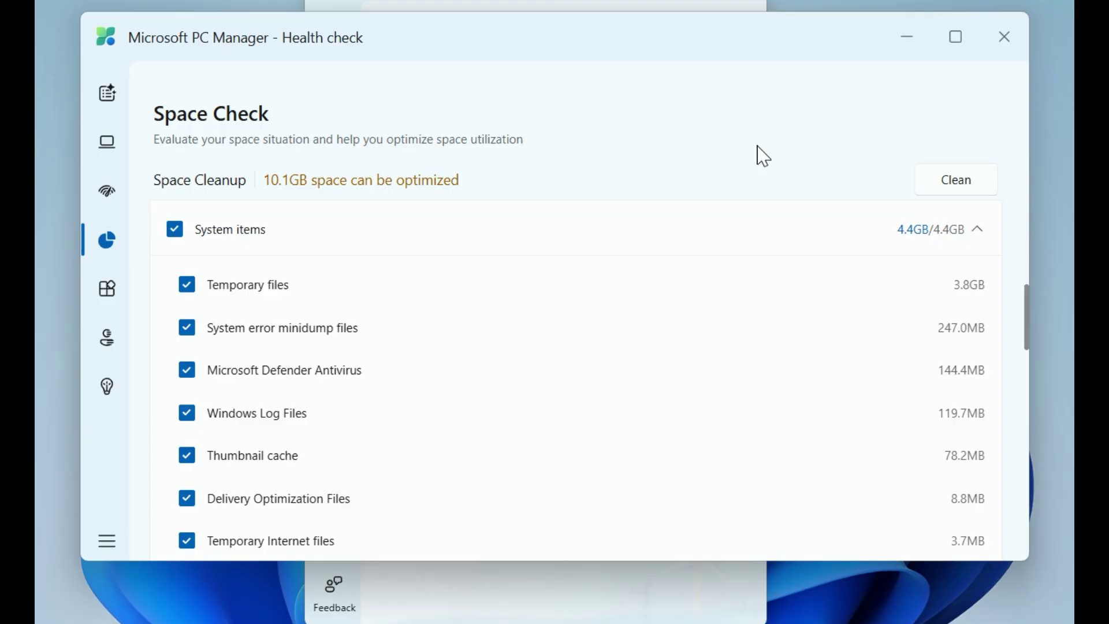
scroll(763, 156, down, 1)
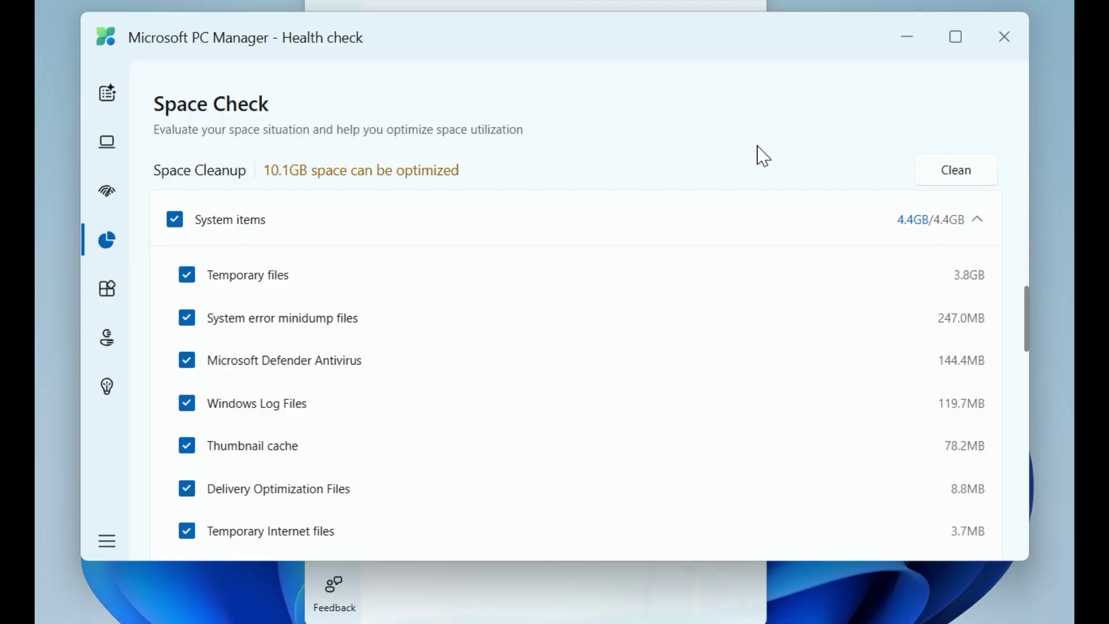
scroll(764, 156, down, 3)
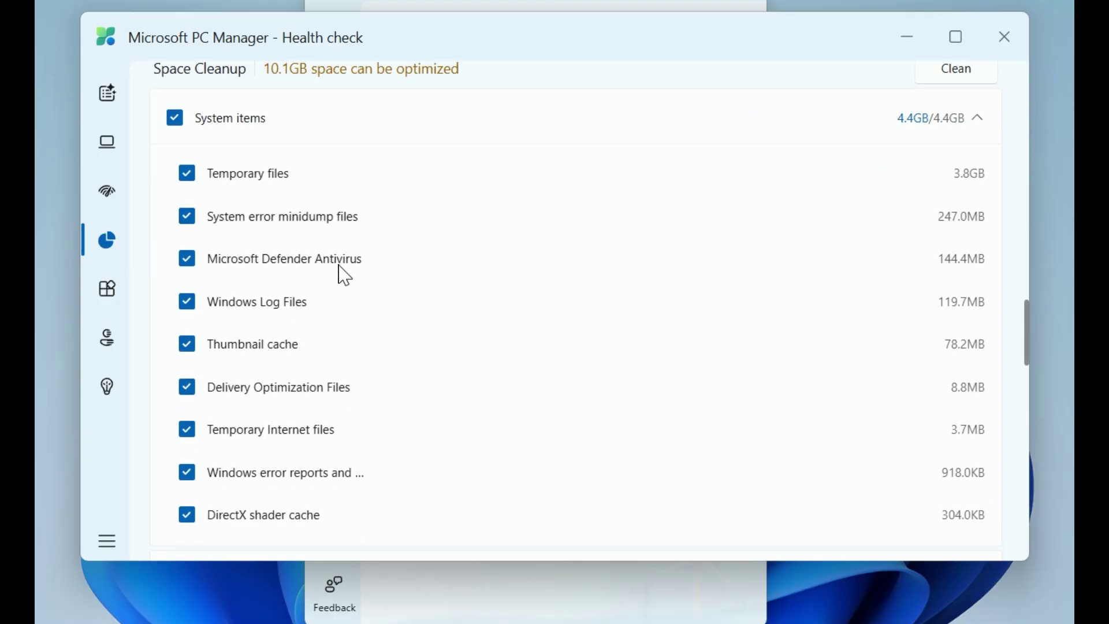
scroll(501, 266, up, 3)
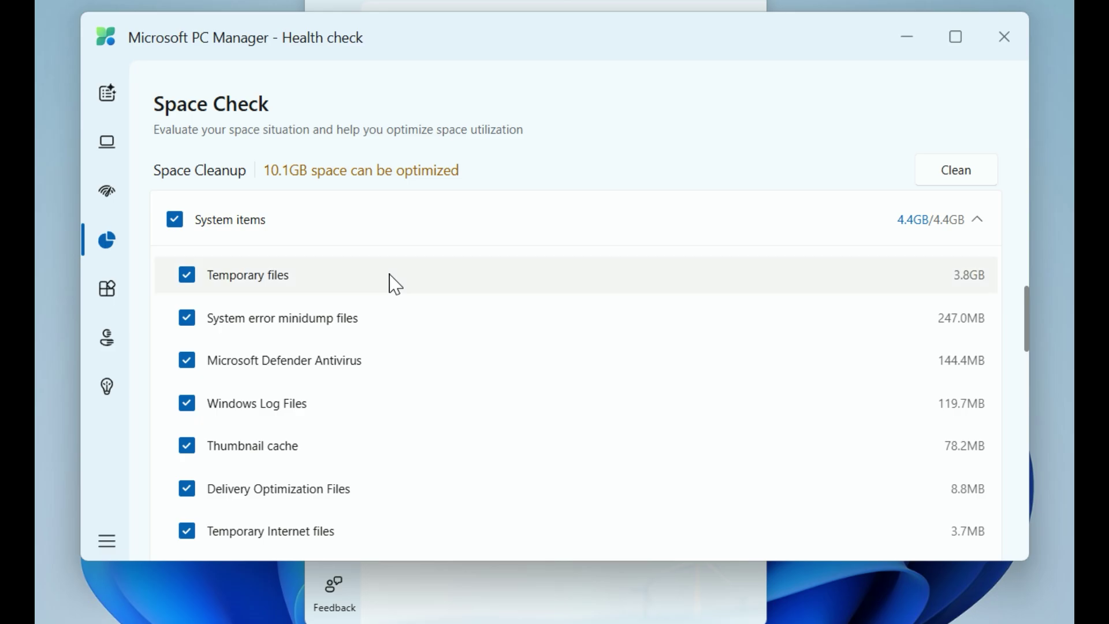
click(941, 173)
scroll(658, 265, down, 2)
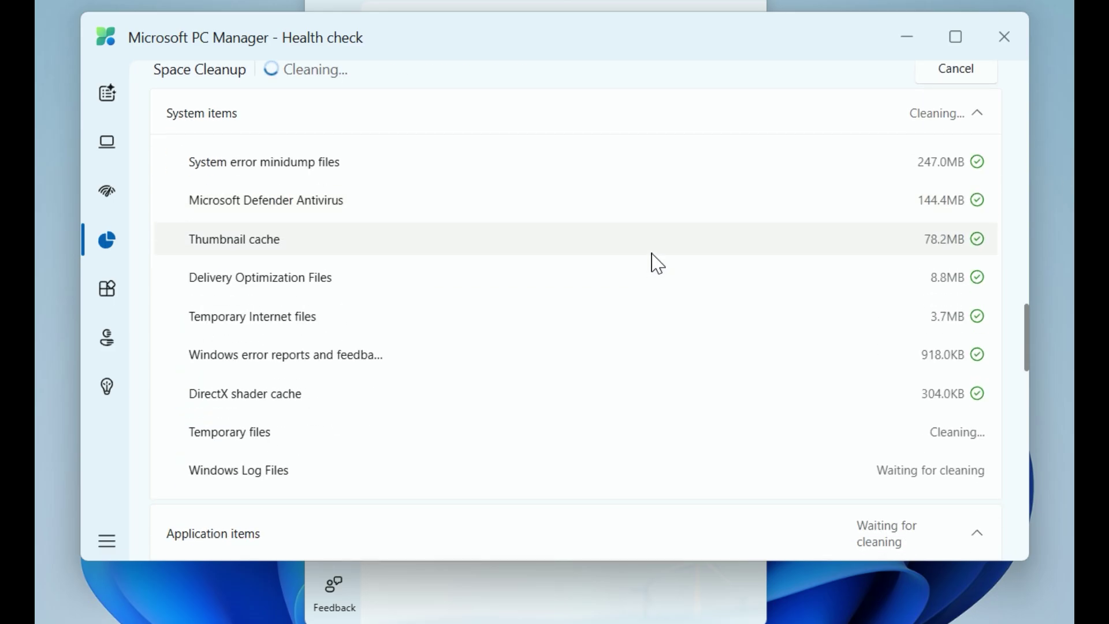
scroll(656, 255, up, 3)
scroll(656, 254, up, 2)
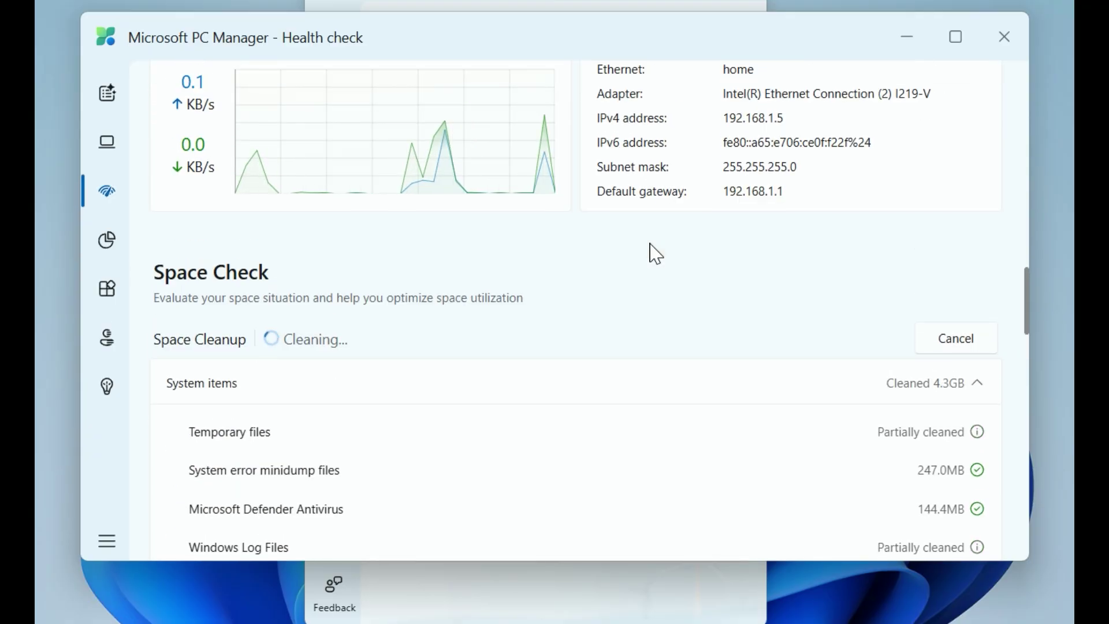
scroll(655, 254, down, 2)
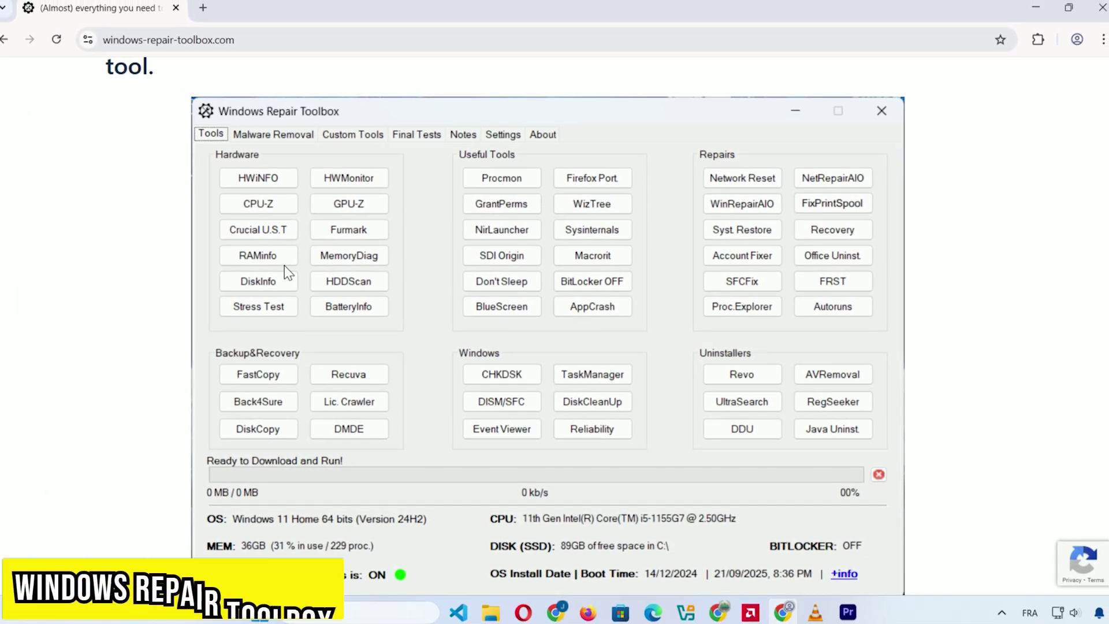
- Download the free Windows Repair Toolbox zip from its website
scroll(278, 263, down, 1)
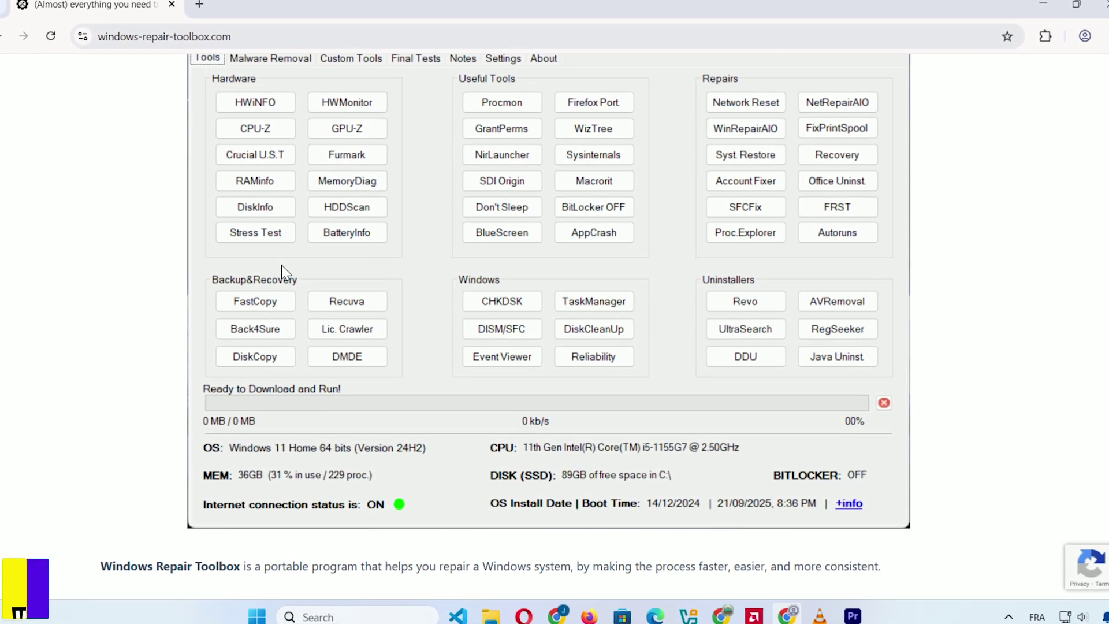
scroll(279, 265, up, 1)
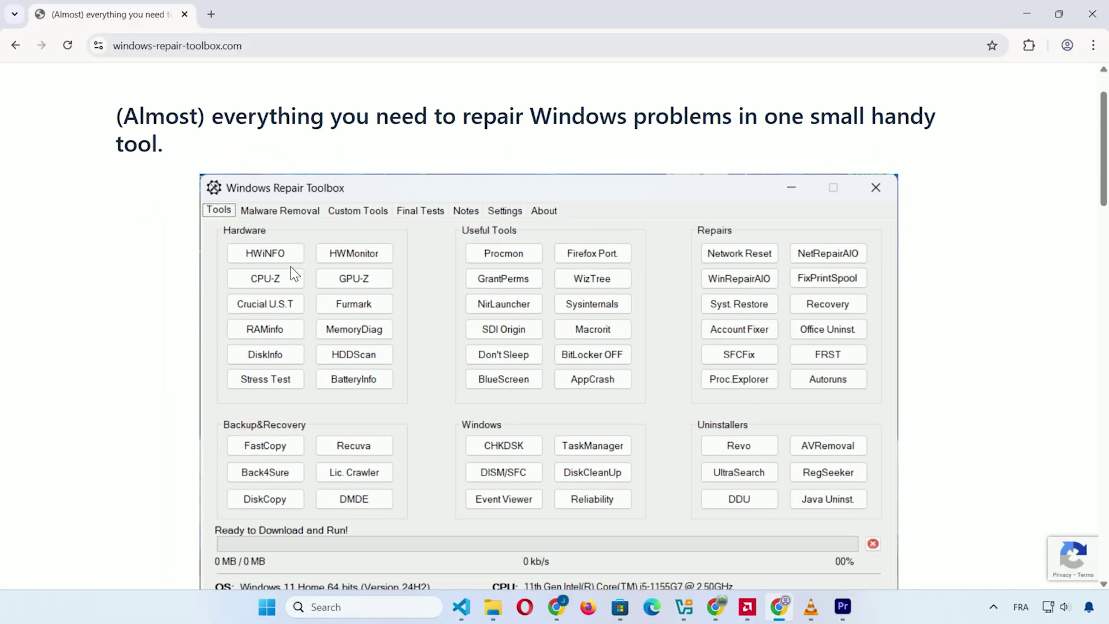
scroll(290, 266, down, 1)
scroll(290, 266, down, 1)
drag(1100, 195, 1091, 436)
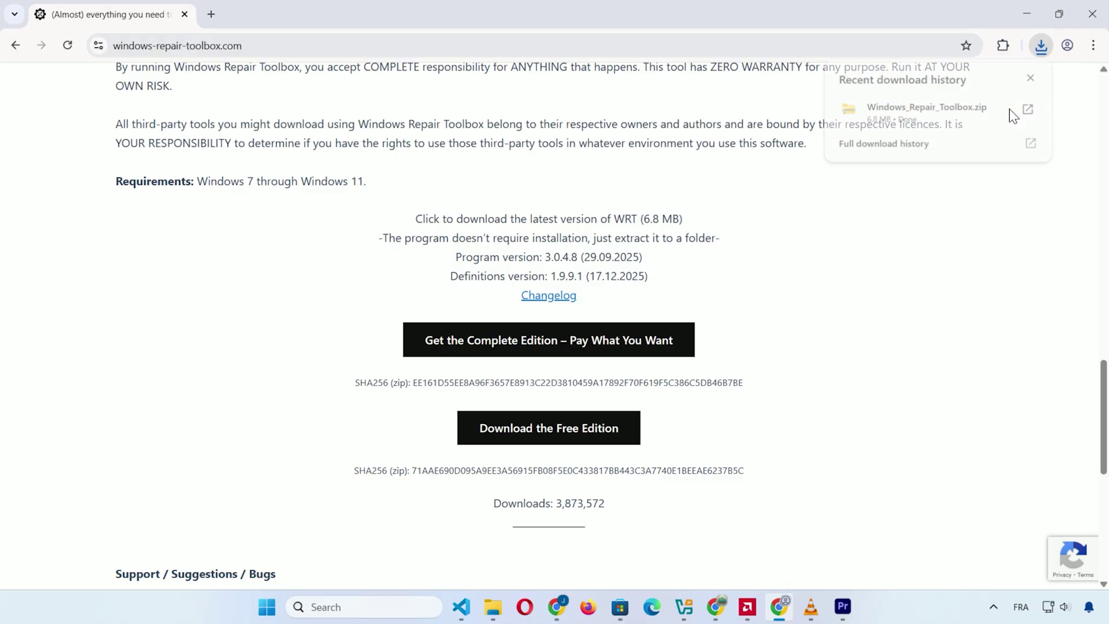
- Extract the 6.8 MB zip into a new folder and launch Windows_Repair_Toolbox.exe
click(1026, 109)
right_click(438, 181)
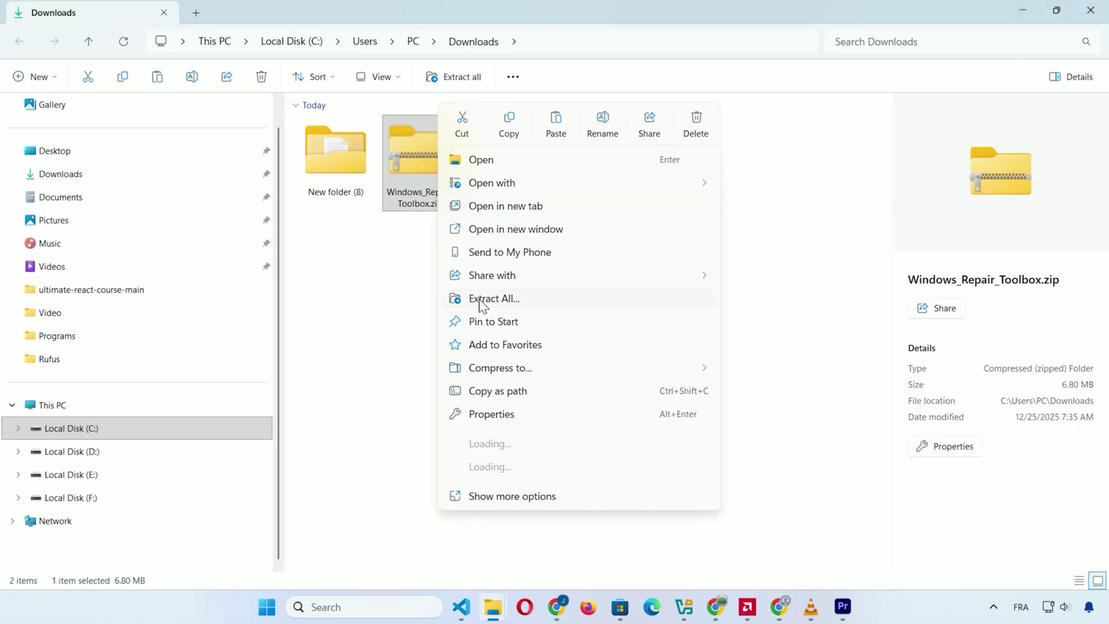
click(480, 300)
click(673, 453)
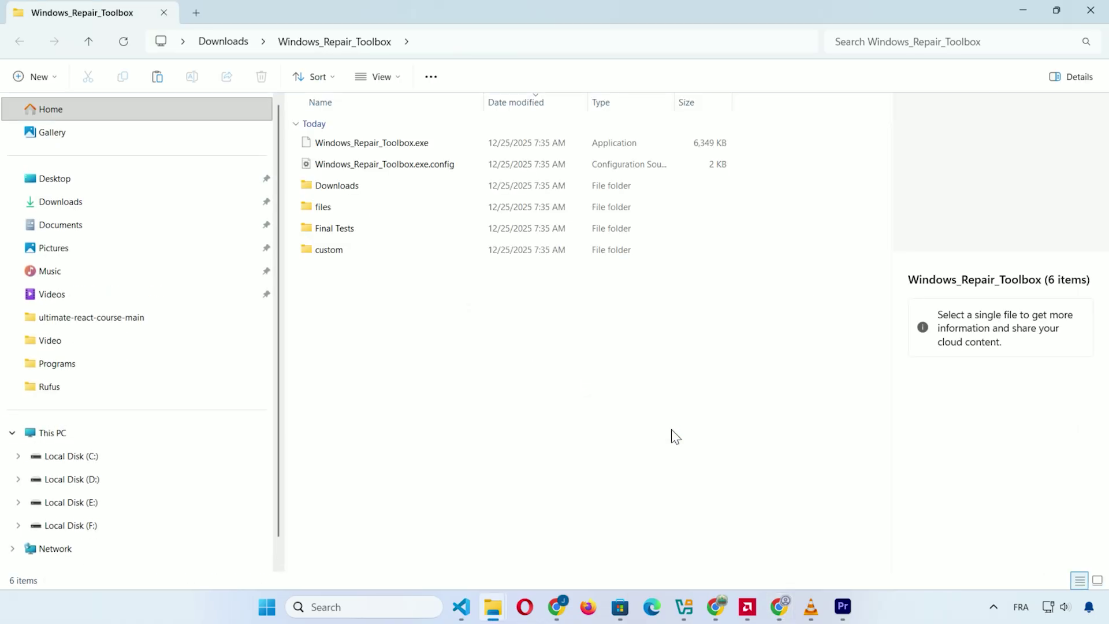
double_click(367, 146)
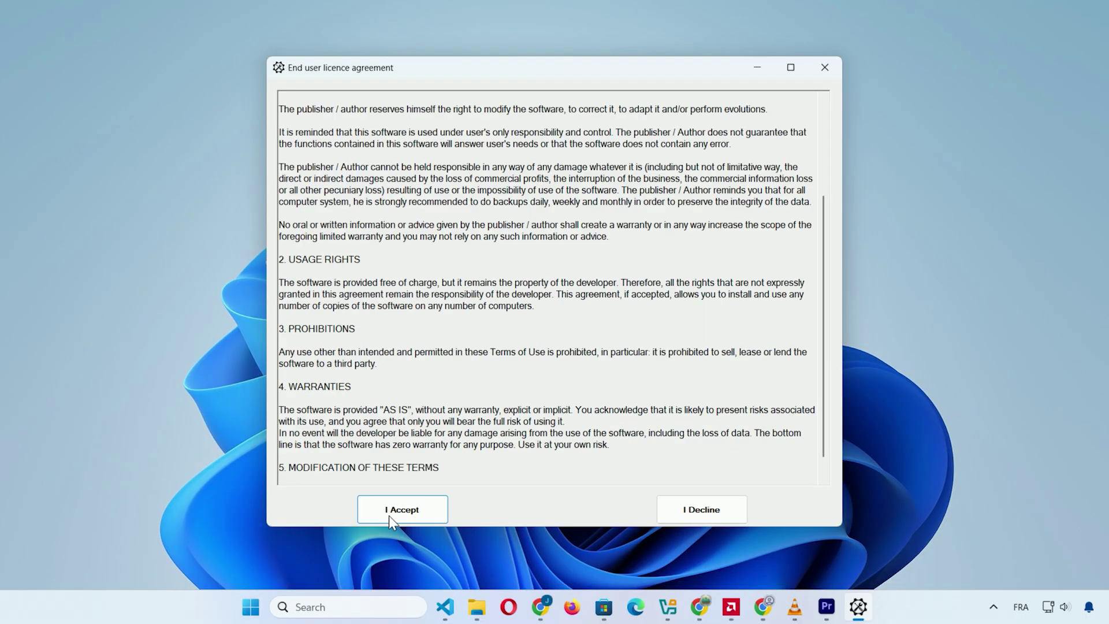
- Accept the licence, start the toolbox, dismiss the definitions notice, and go to Malware Removal
click(402, 508)
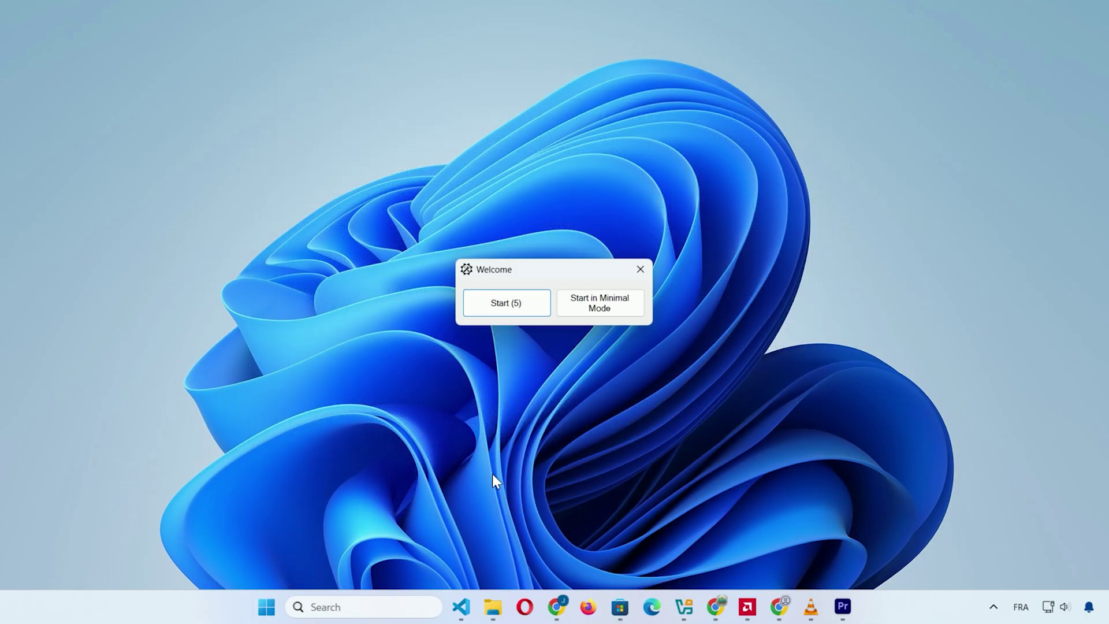
key(Return)
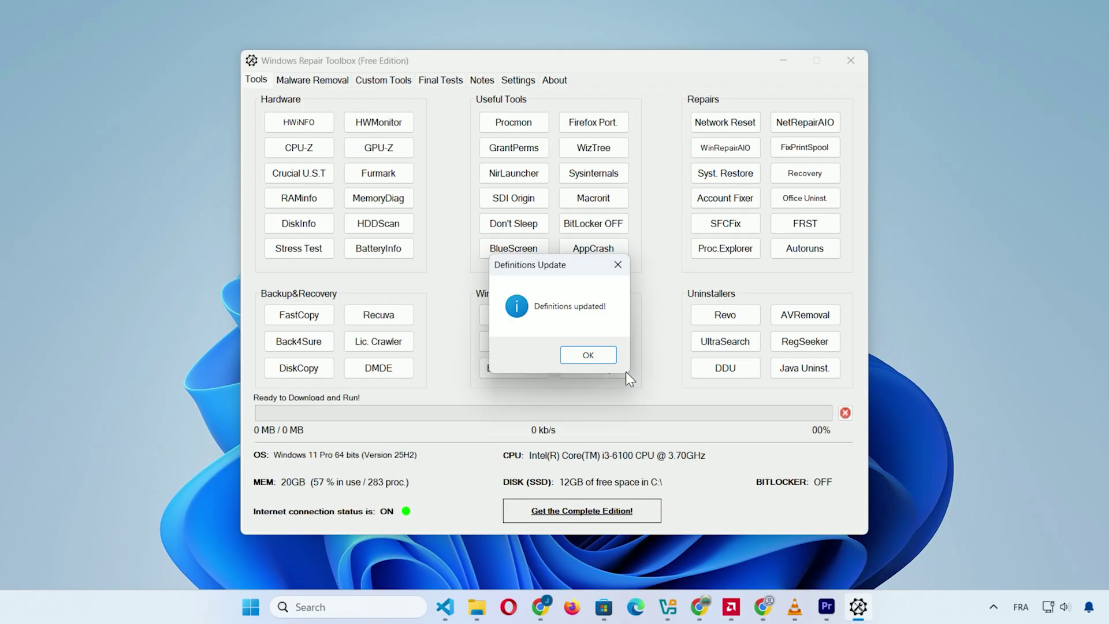
click(602, 358)
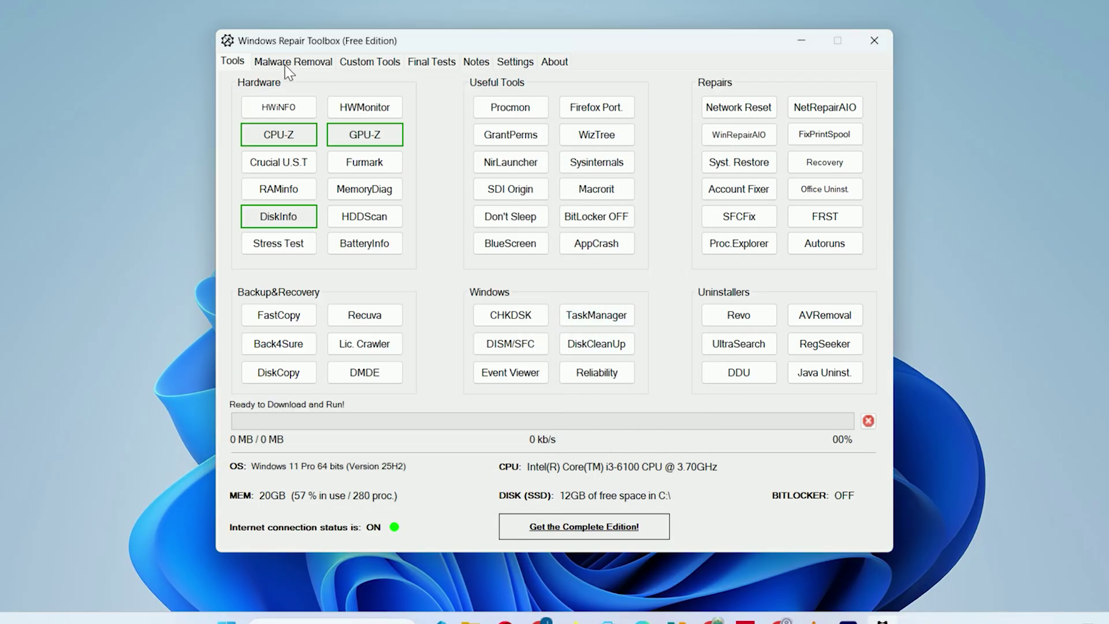
click(285, 62)
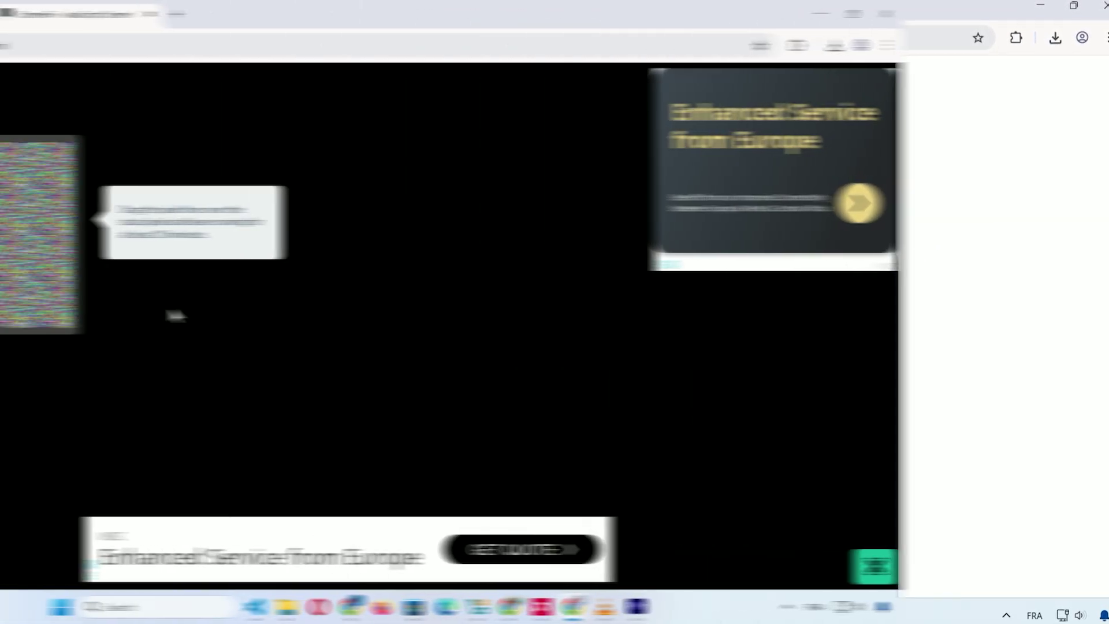
- Move the JScreenFix flashing noise square toward the upper right, then reposition it again
drag(176, 315, 568, 287)
key(alt+Left)
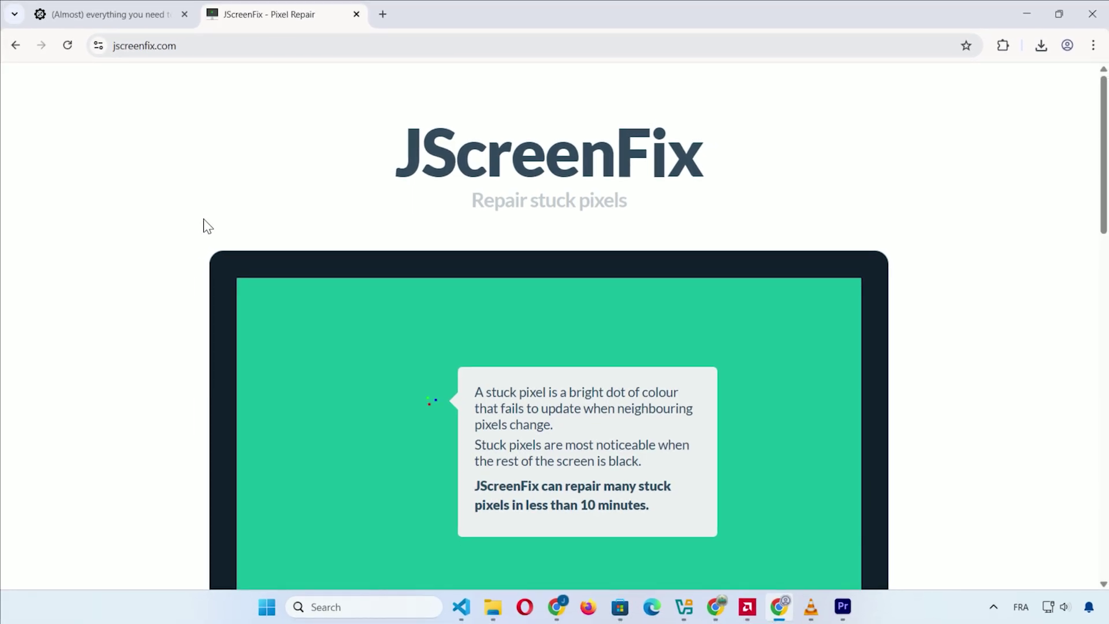
scroll(207, 225, down, 17)
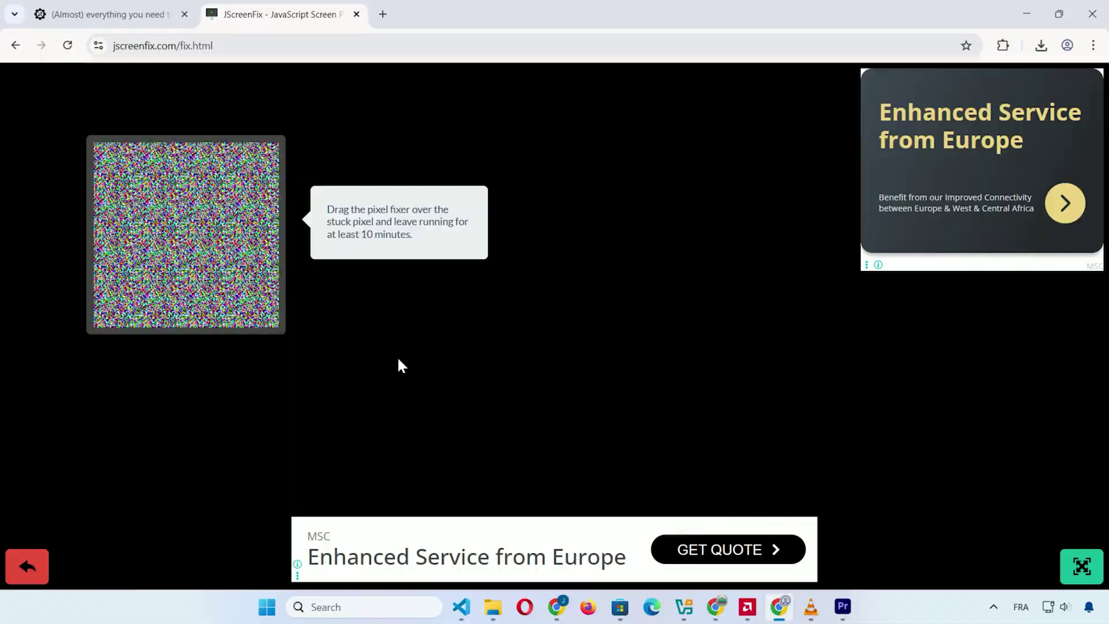
drag(238, 220, 567, 285)
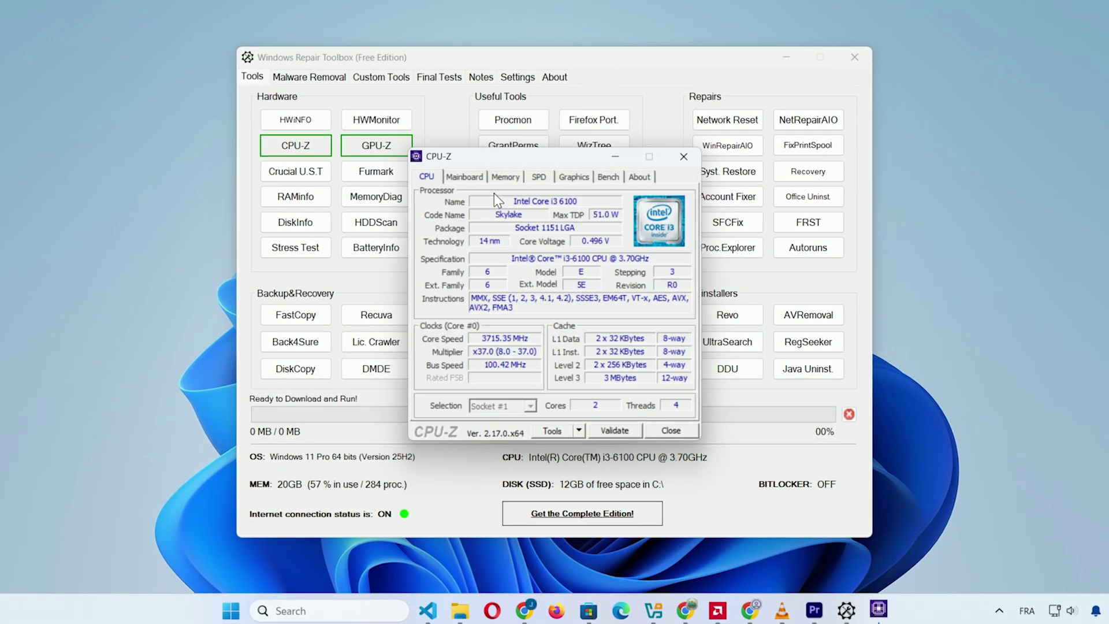
- Bring up the Health check summary showing Cleanup completed with 9.9GB freed
drag(514, 149, 331, 120)
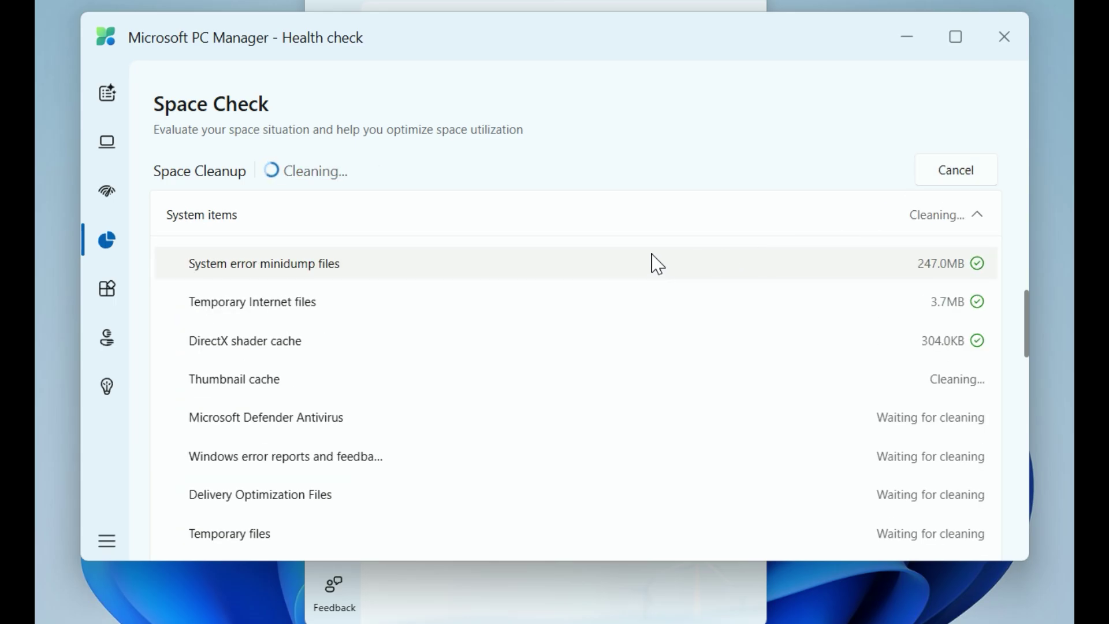
scroll(658, 264, down, 2)
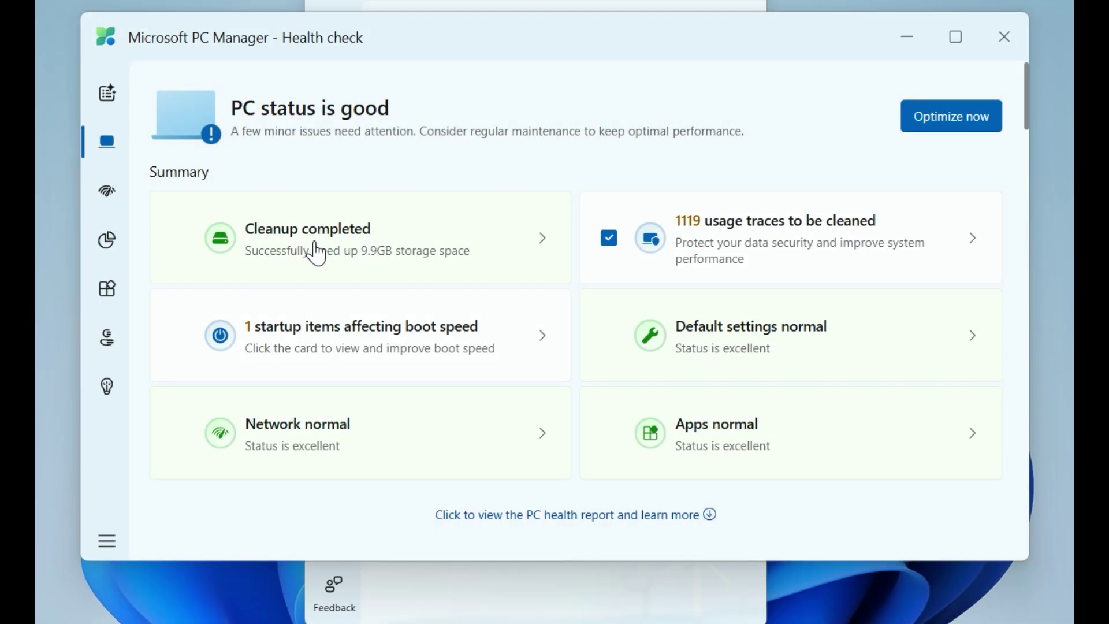